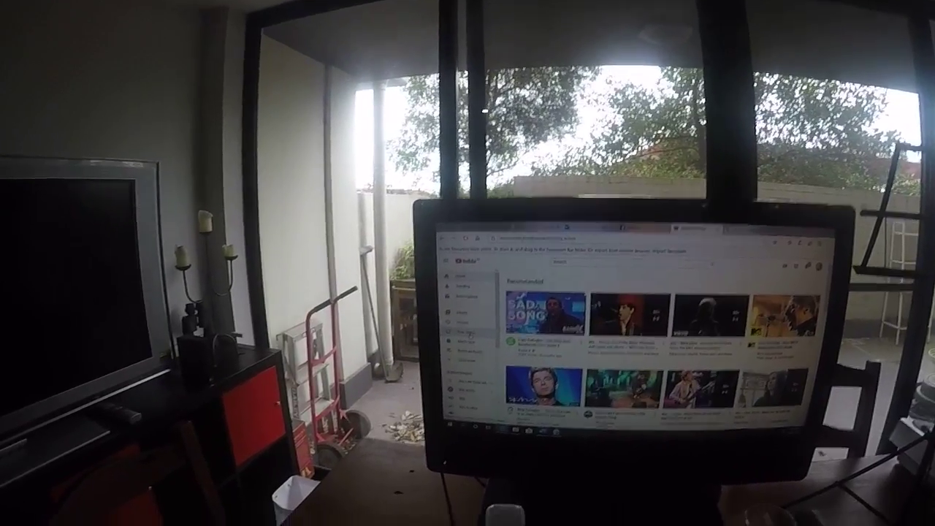
Go from the Recommended home feed to your own channel page via 'Your channel'.
click(505, 316)
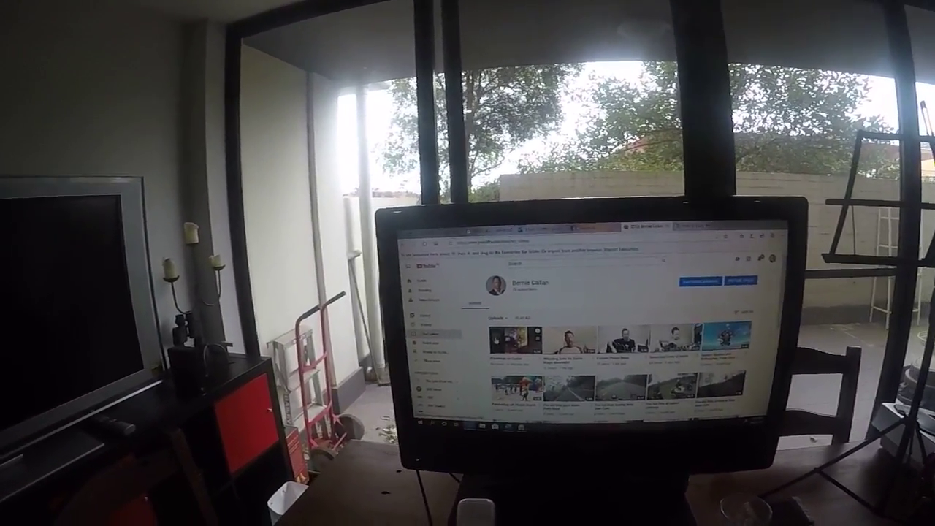
Open the channel's first uploaded guitar video and go to its Edit video page.
click(473, 330)
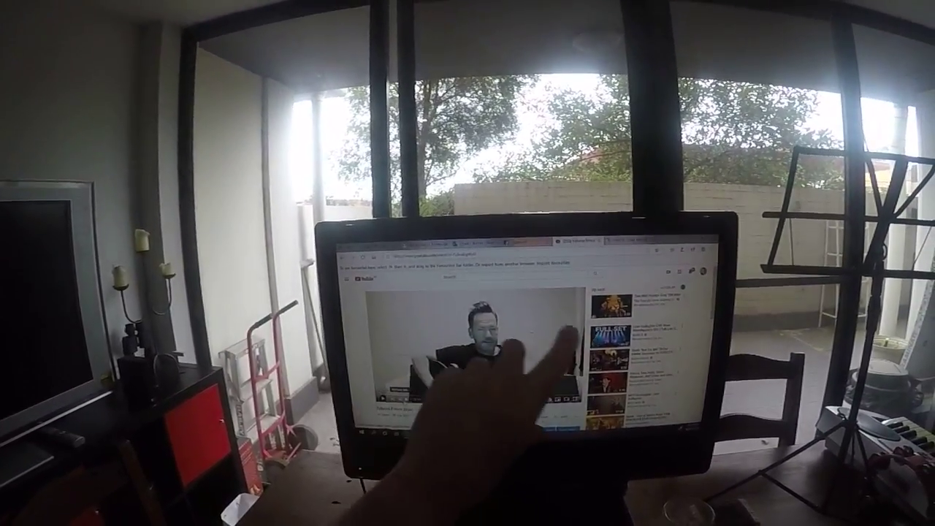
scroll(482, 365, down, 3)
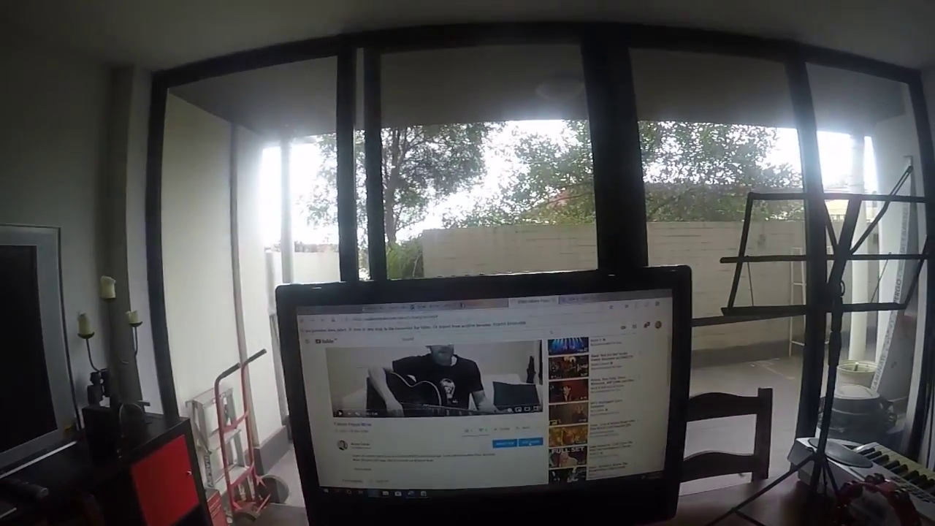
click(533, 370)
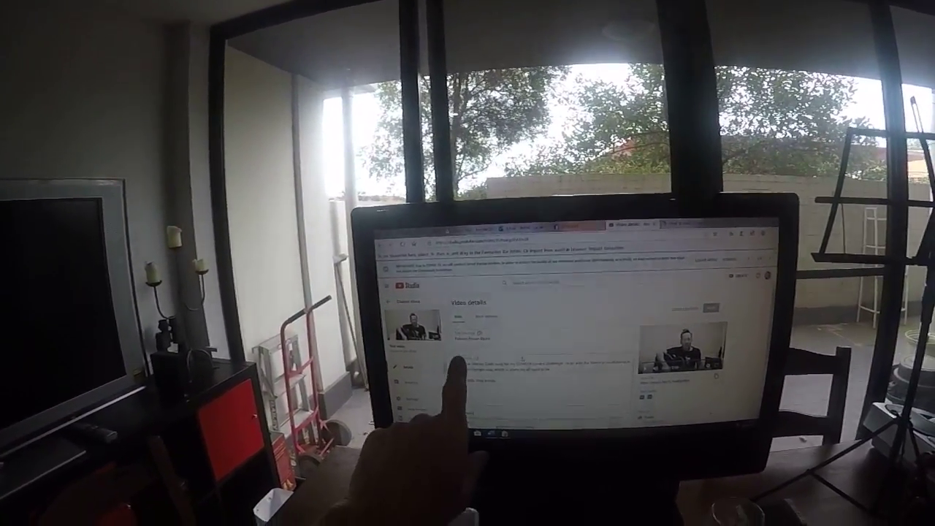
scroll(541, 351, down, 2)
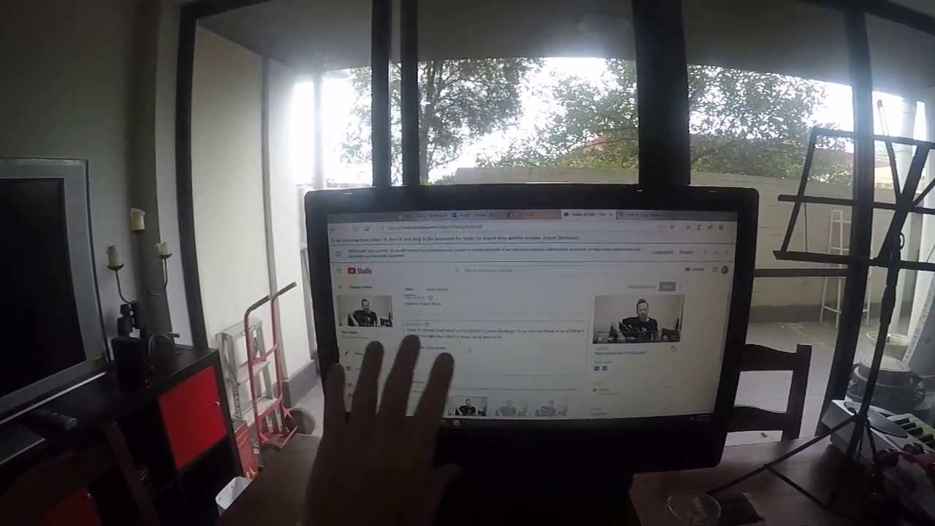
scroll(511, 351, down, 2)
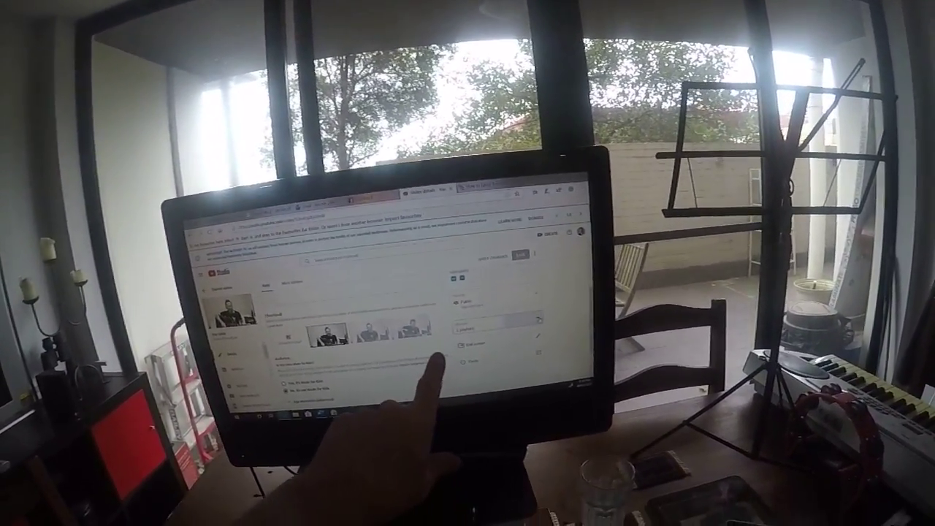
Open the video's Playlists dropdown, showing two playlists already ticked.
click(537, 346)
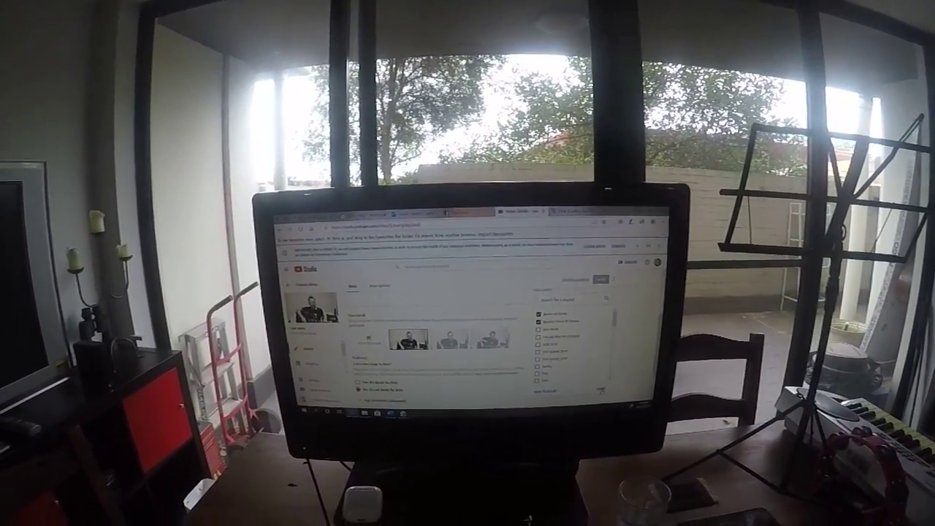
scroll(511, 365, down, 3)
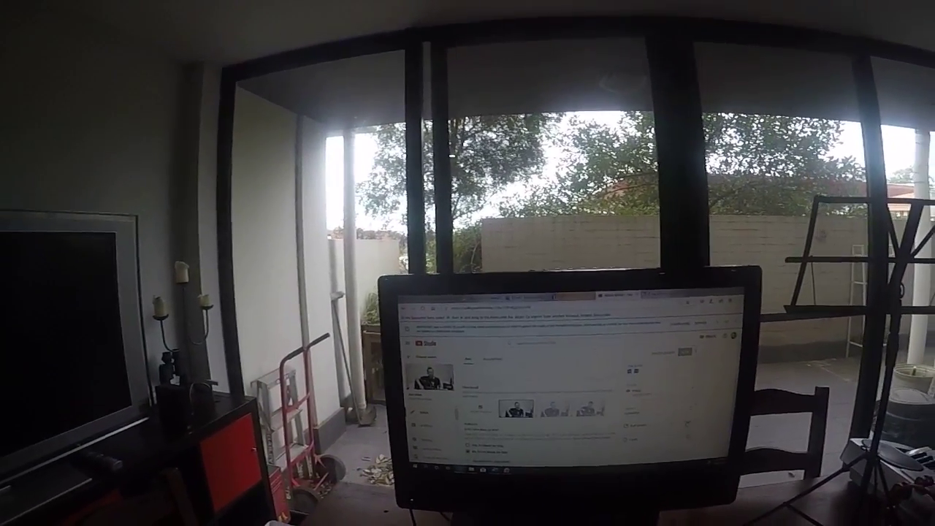
Save the thumbnail and playlist edits, then return to the video's details page.
click(407, 428)
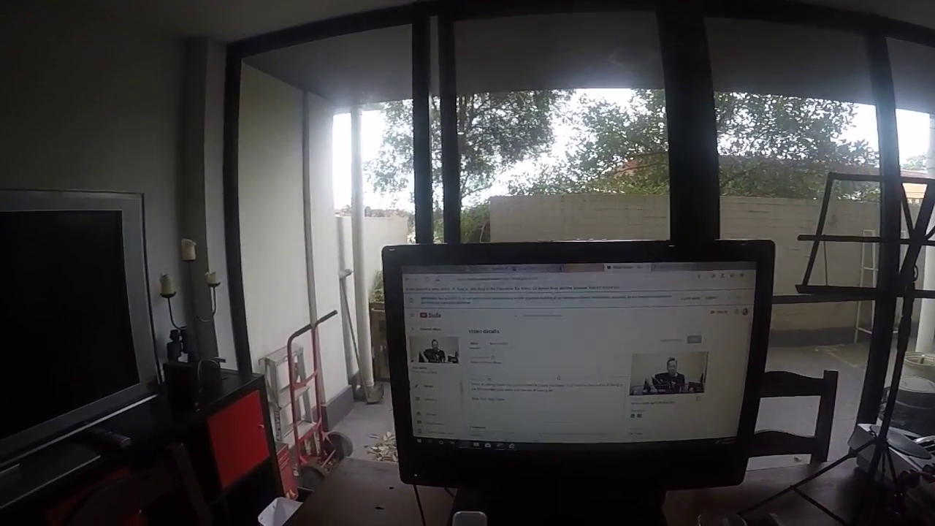